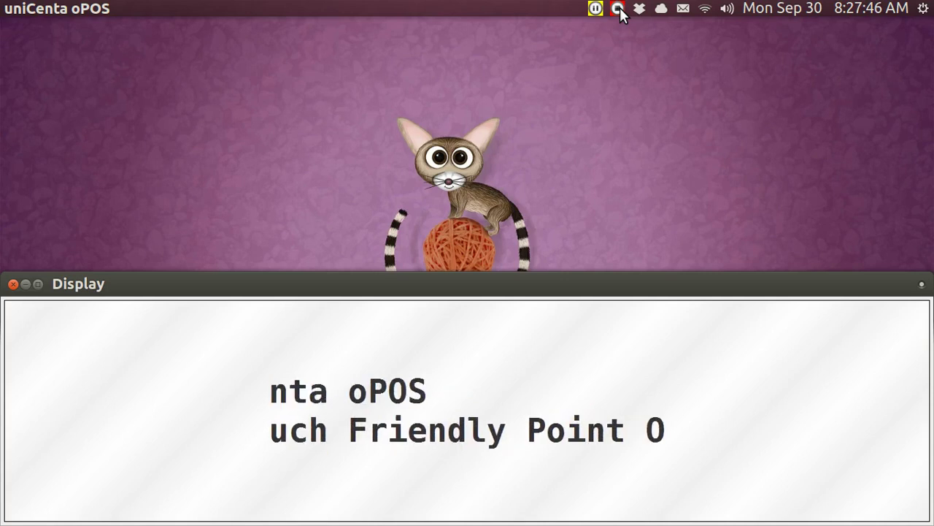
Switch to the uniCenta oPOS workspace and maximize the window so the login screen fills the display
key("ctrl+alt+Left")
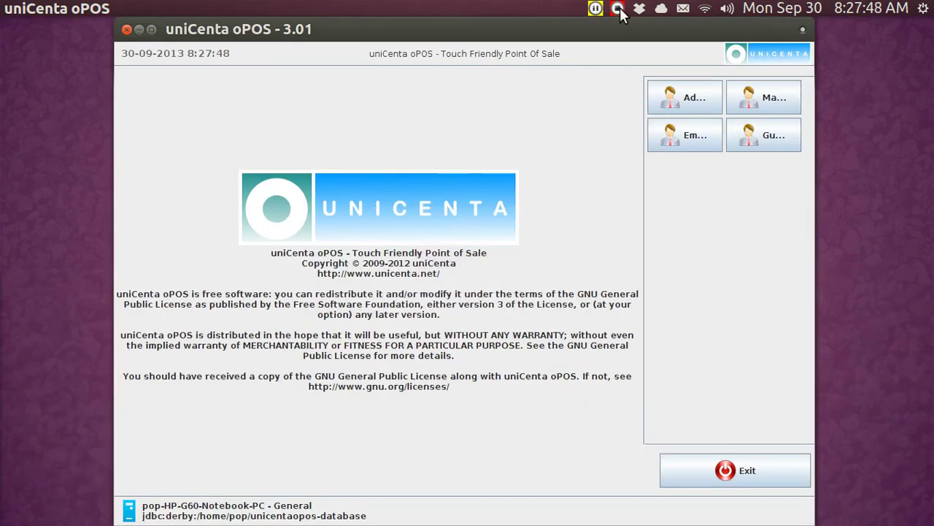
left_click(151, 28)
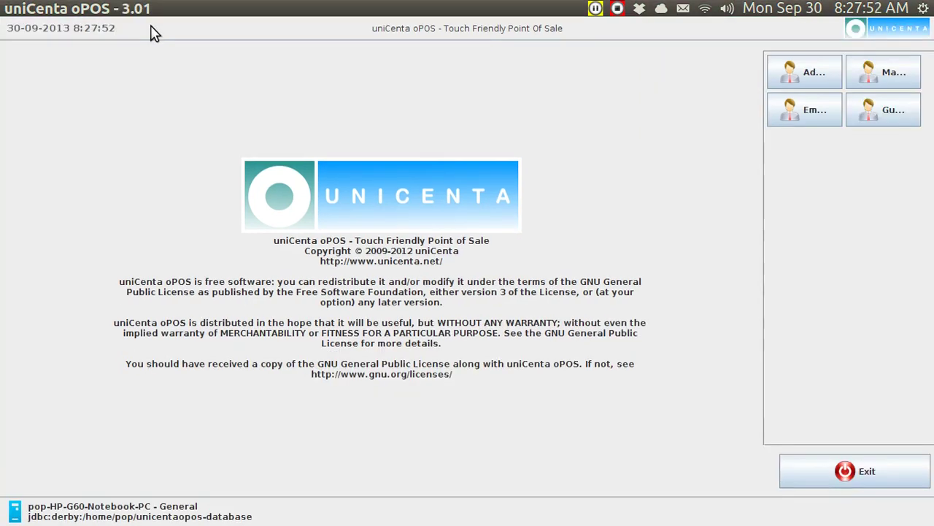
Sign in as Manager, delete the current three-item order, and confirm no saved tickets remain
left_click(878, 78)
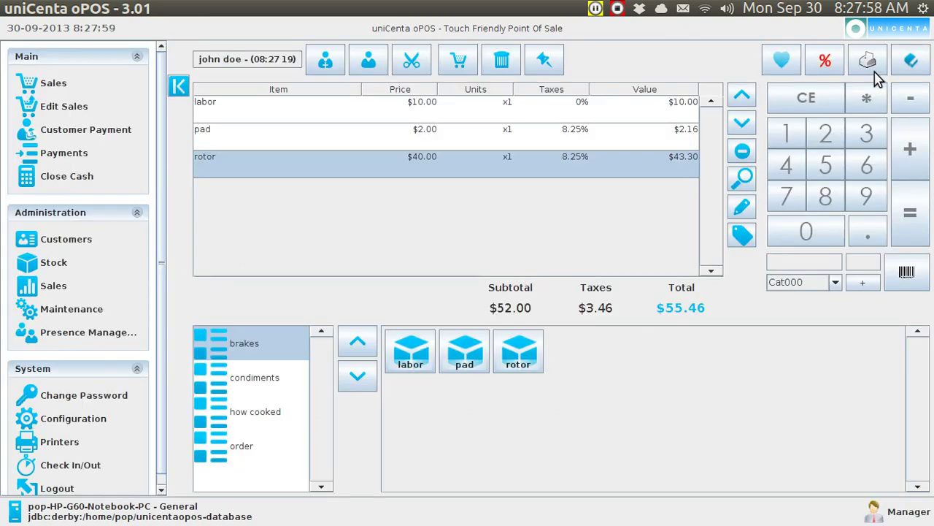
left_click(501, 63)
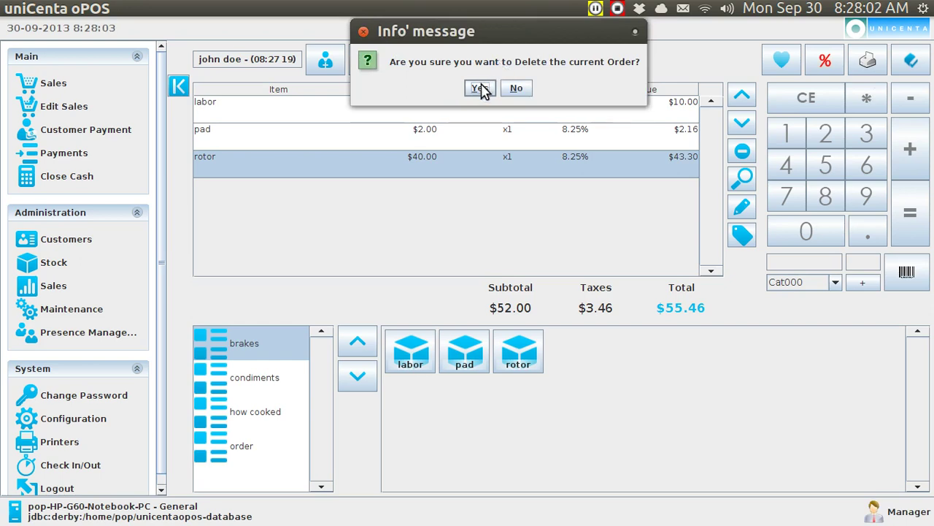
left_click(479, 88)
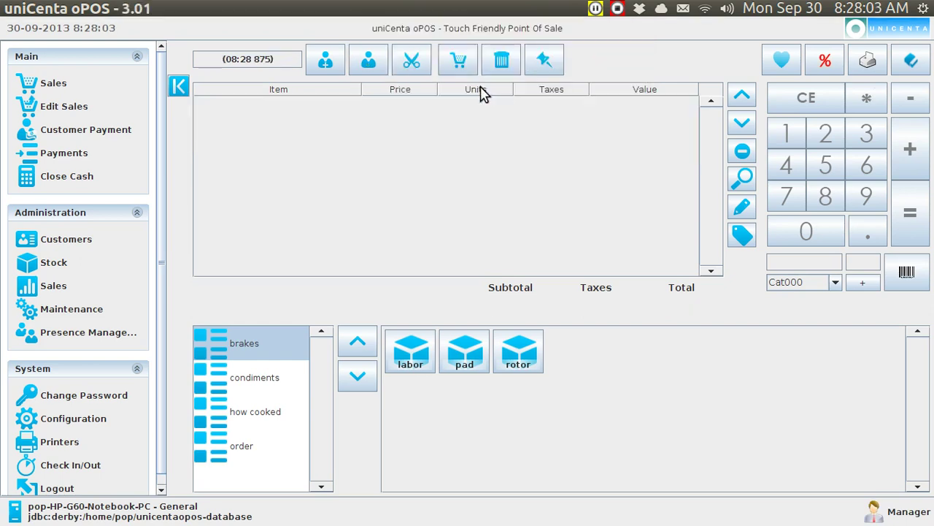
left_click(544, 61)
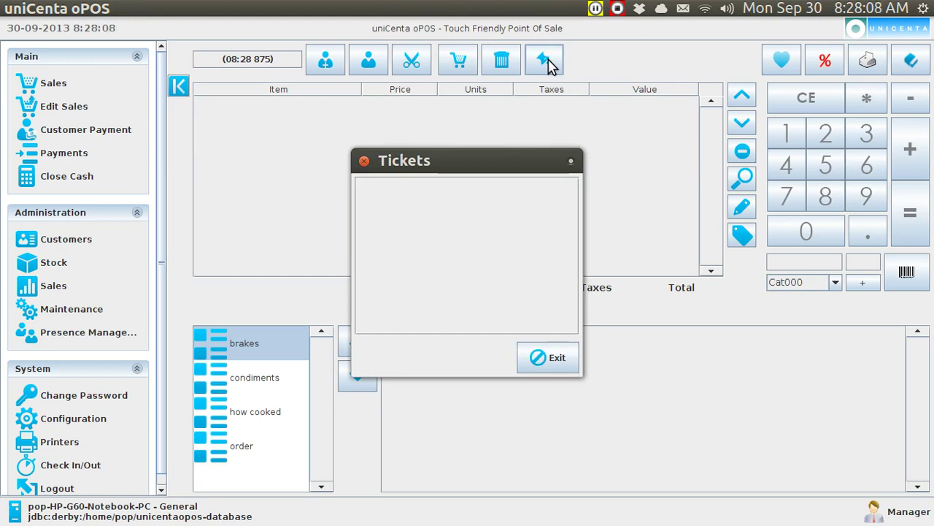
left_click(364, 161)
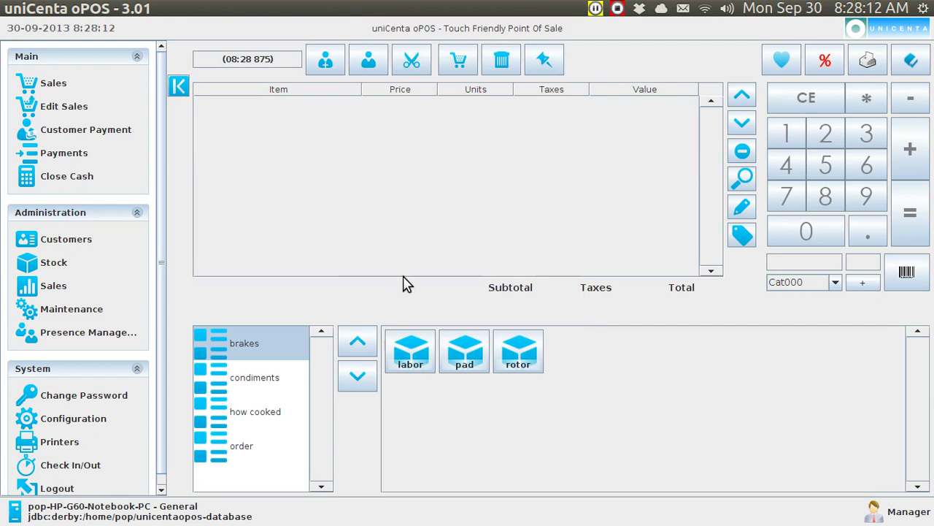
Add labor, pad and rotor from brakes, plus a burger with veggie and wheat options
left_click(409, 361)
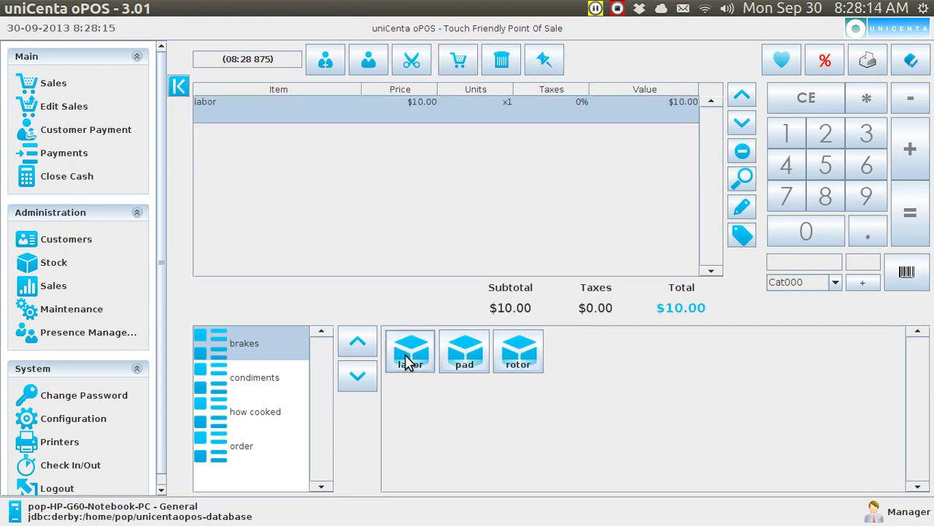
left_click(464, 358)
left_click(518, 356)
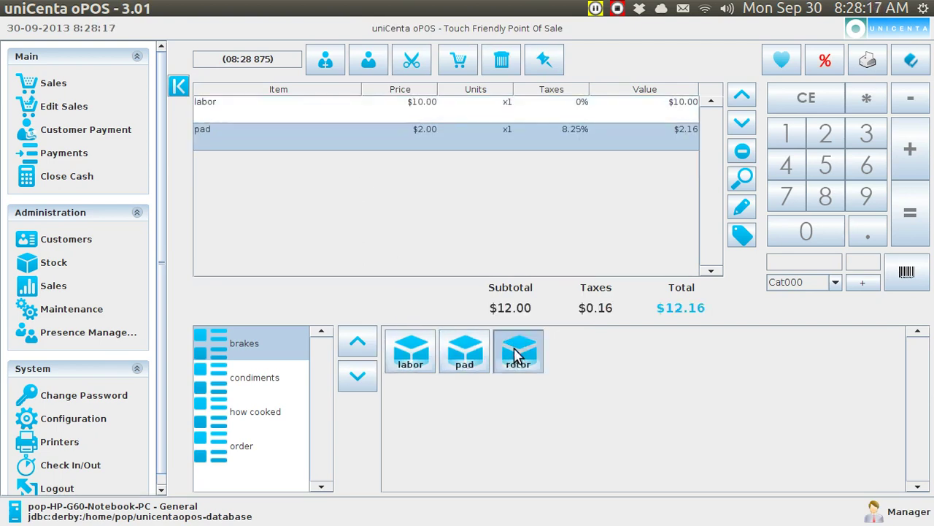
left_click(246, 446)
left_click(412, 357)
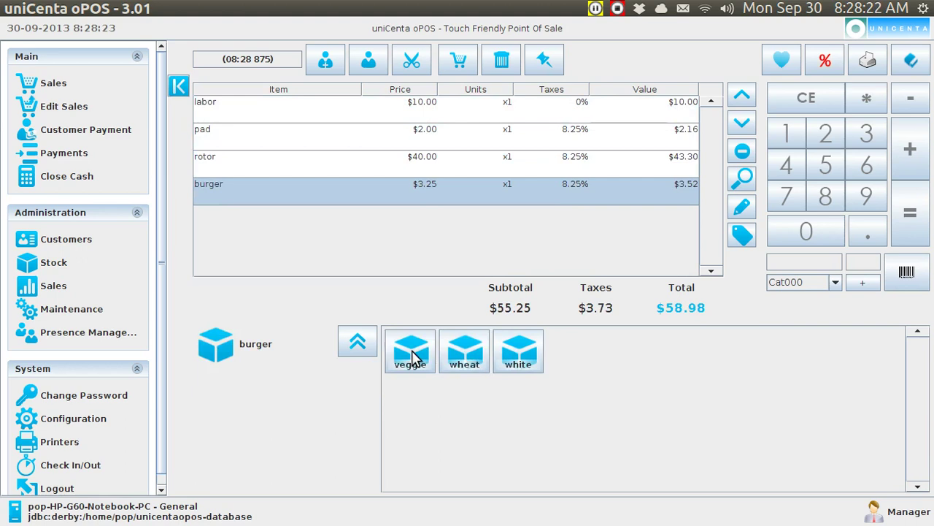
left_click(412, 356)
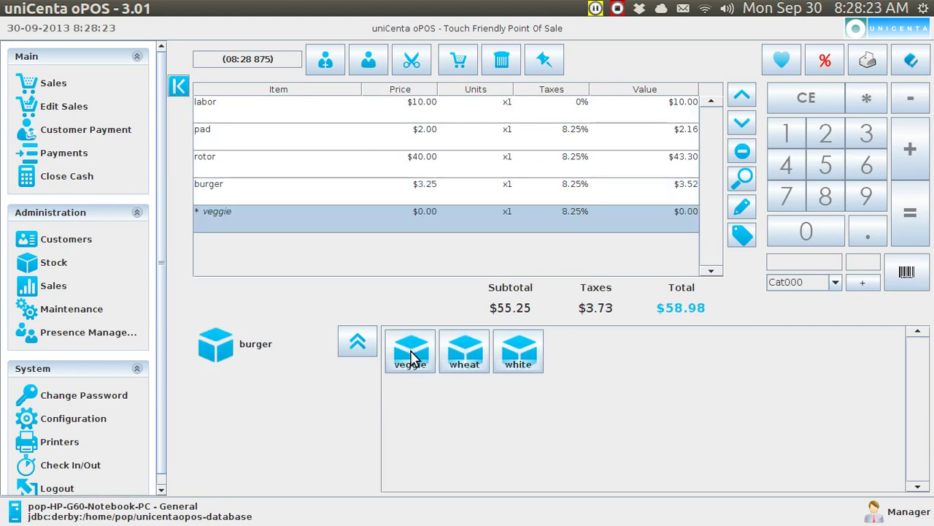
left_click(468, 356)
Add a drink, fries large, cheese and hot sauce to reach $62.77
left_click(357, 342)
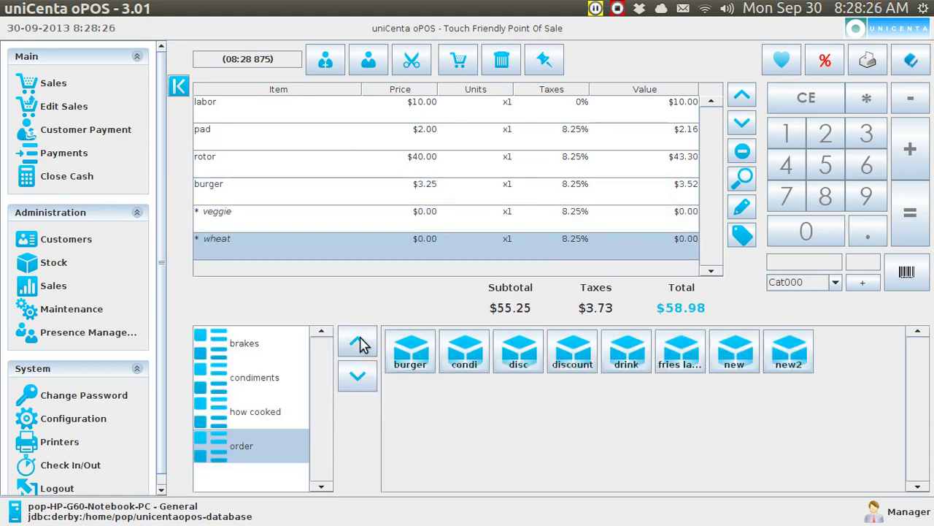
left_click(628, 358)
left_click(680, 357)
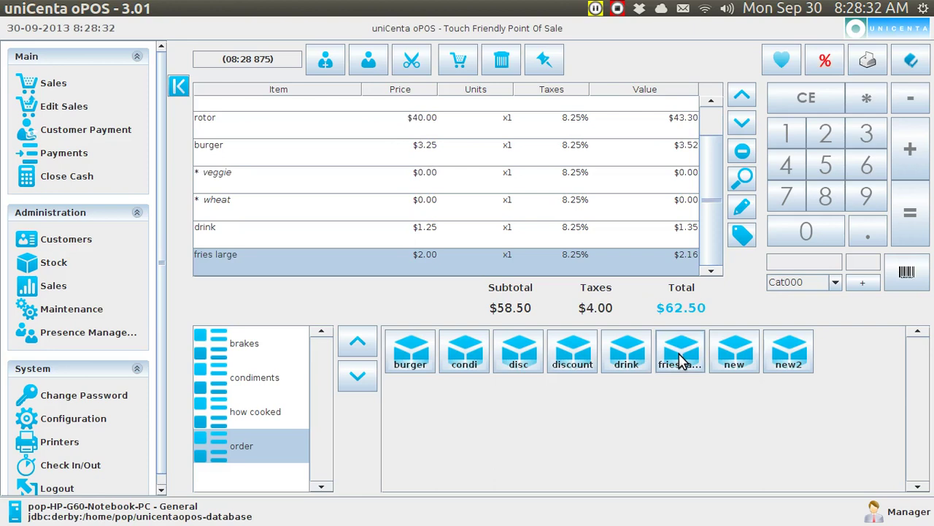
left_click(268, 379)
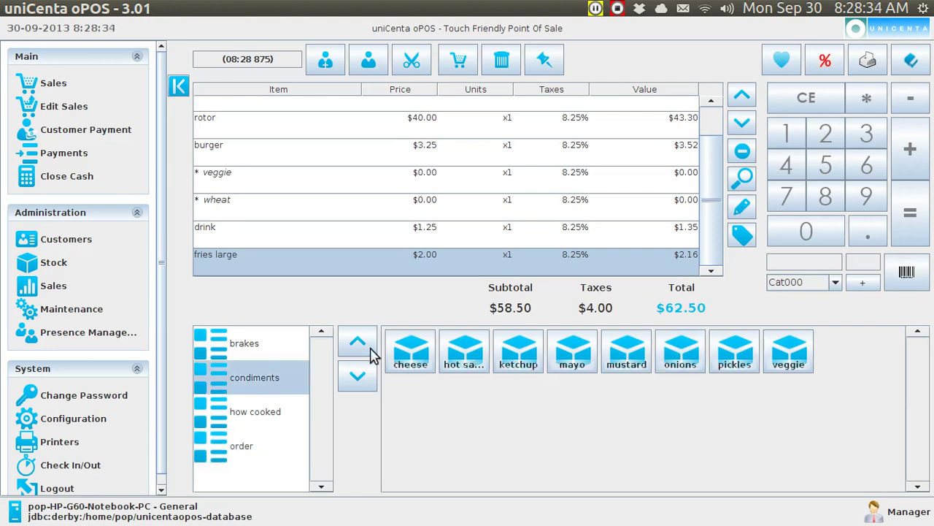
left_click(417, 358)
left_click(456, 361)
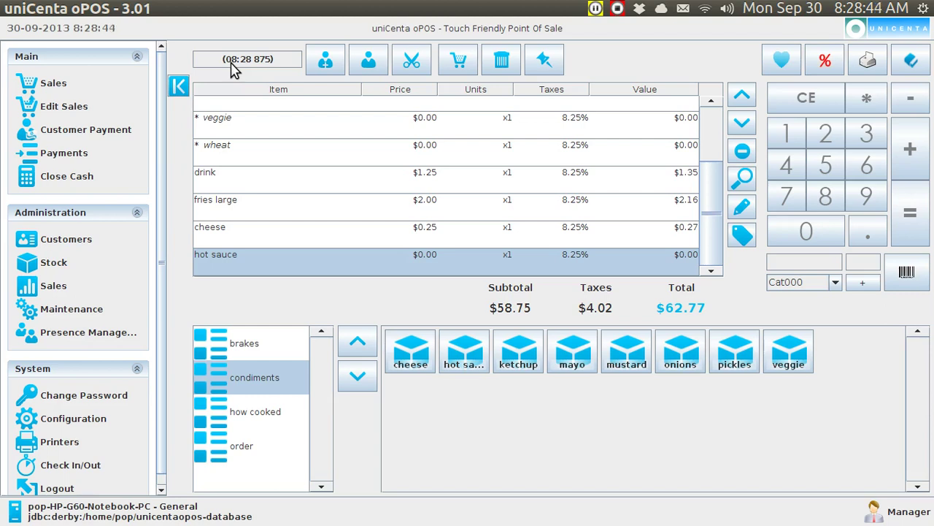
List all customers and assign the existing customer to the $62.77 ticket
left_click(371, 64)
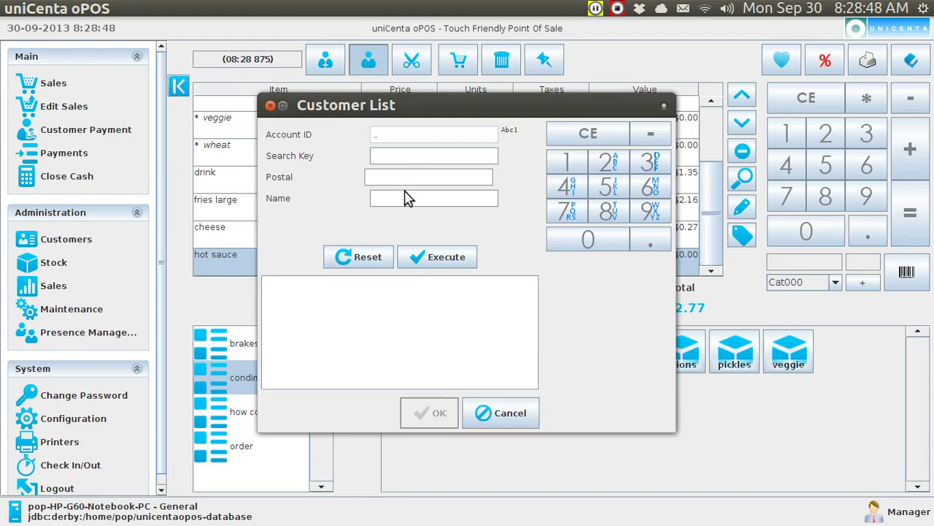
left_click(432, 257)
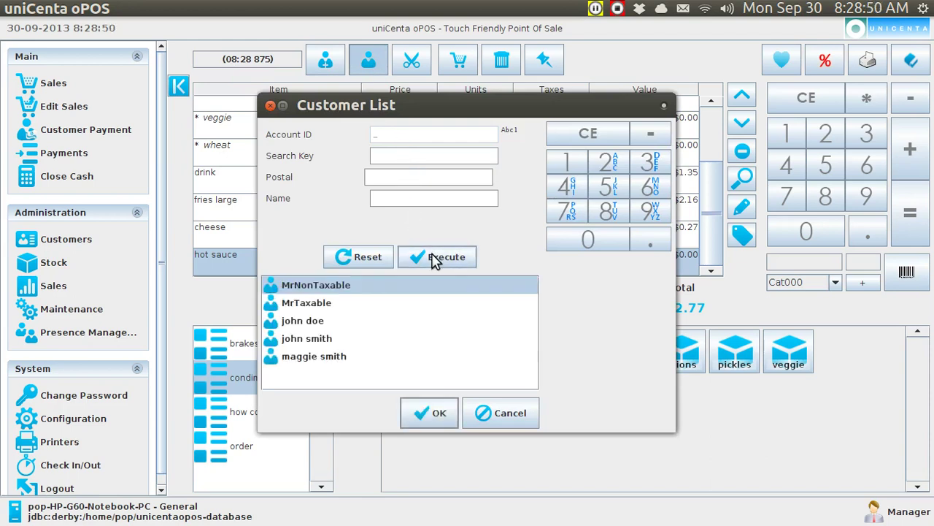
left_click(312, 324)
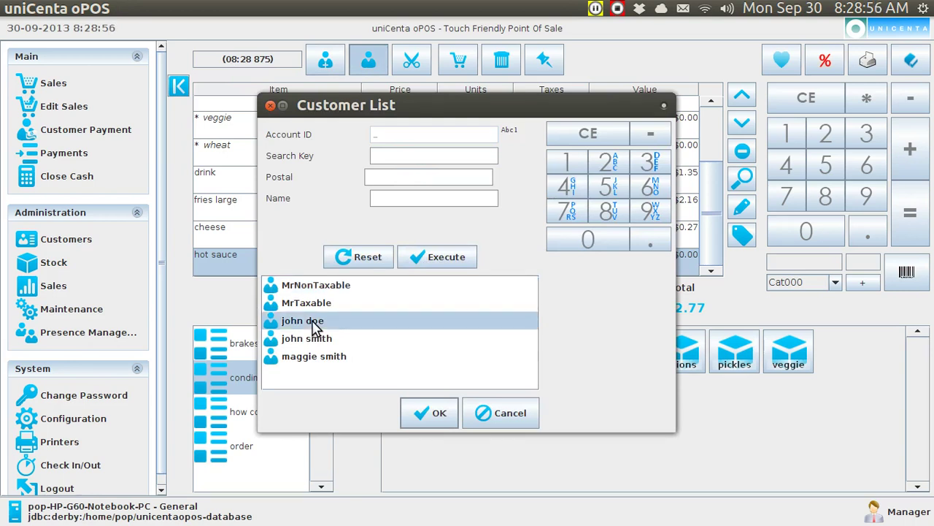
left_click(431, 418)
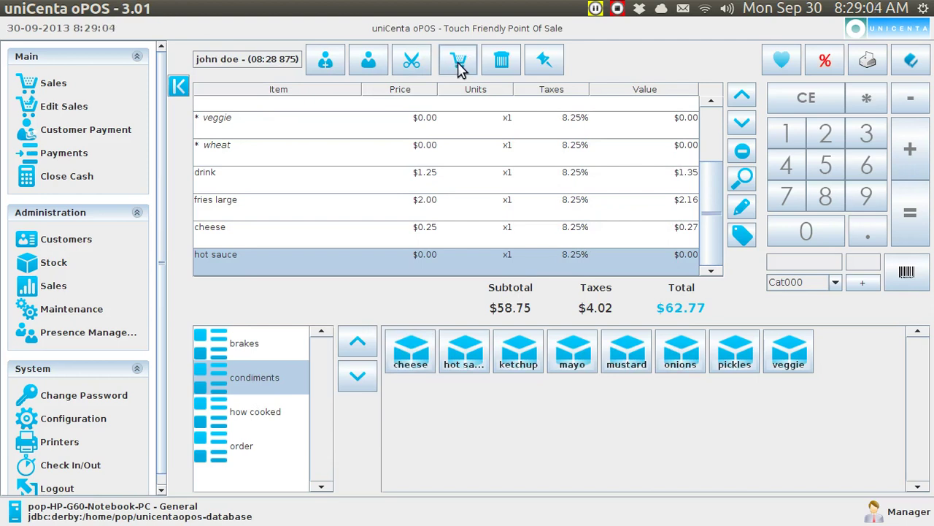
Park the customer's ticket, start a new one, then recall it from the Tickets list
left_click(459, 65)
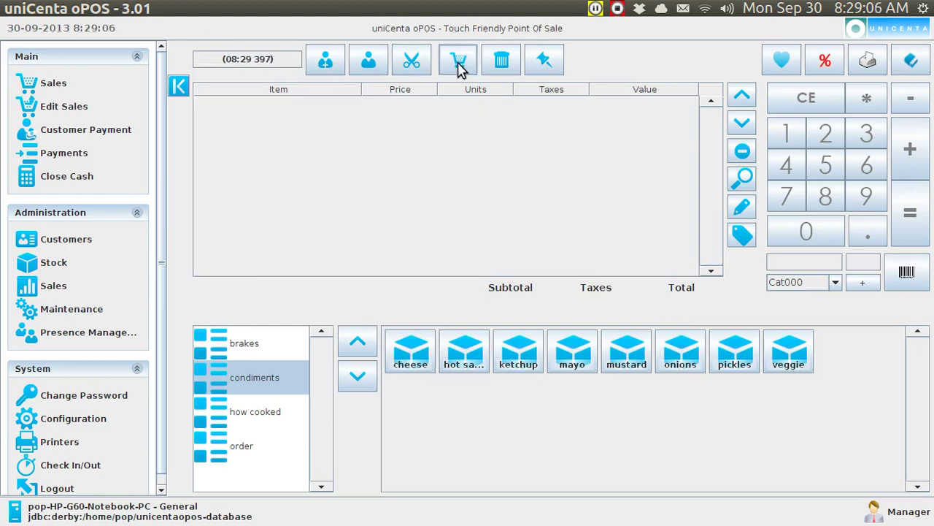
left_click(548, 64)
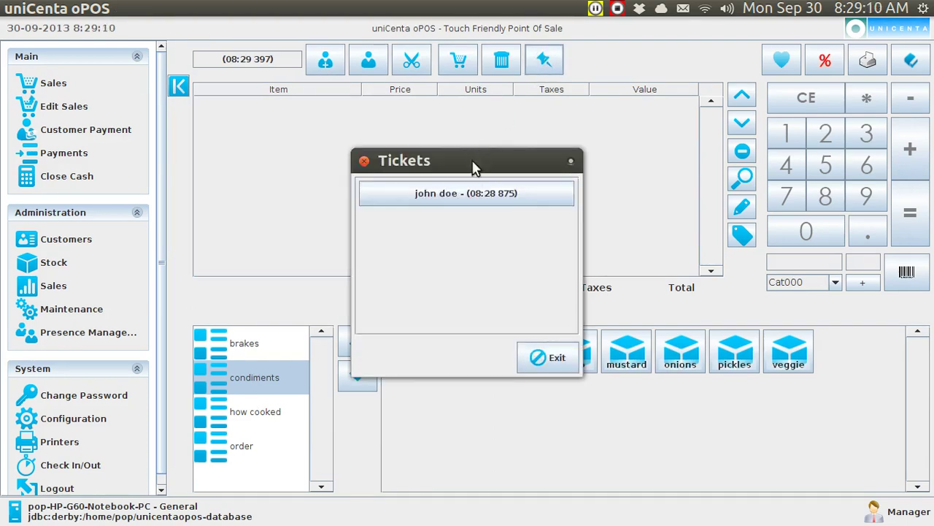
left_click(471, 193)
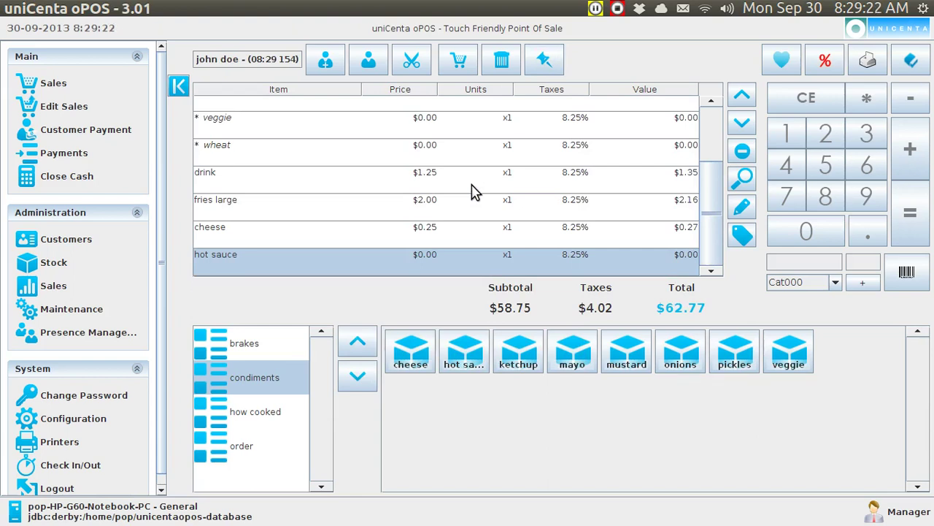
Split the sale, moving burger, drink, fries large, cheese and hot sauce to a $7.31 receipt
left_click(414, 66)
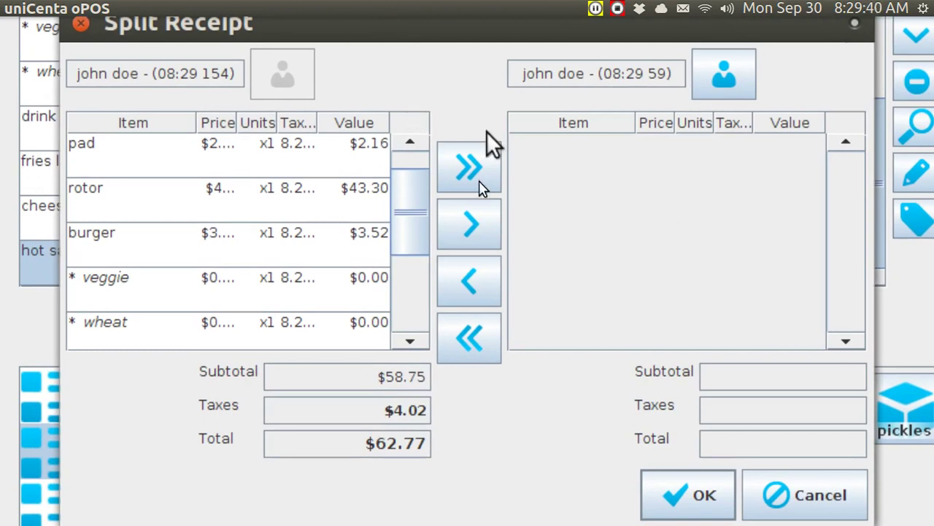
left_click(273, 240)
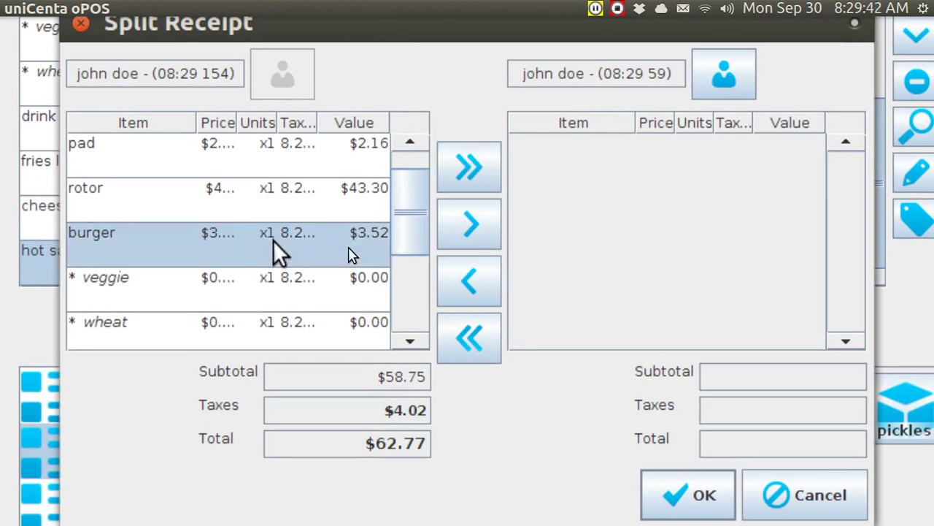
left_click(465, 232)
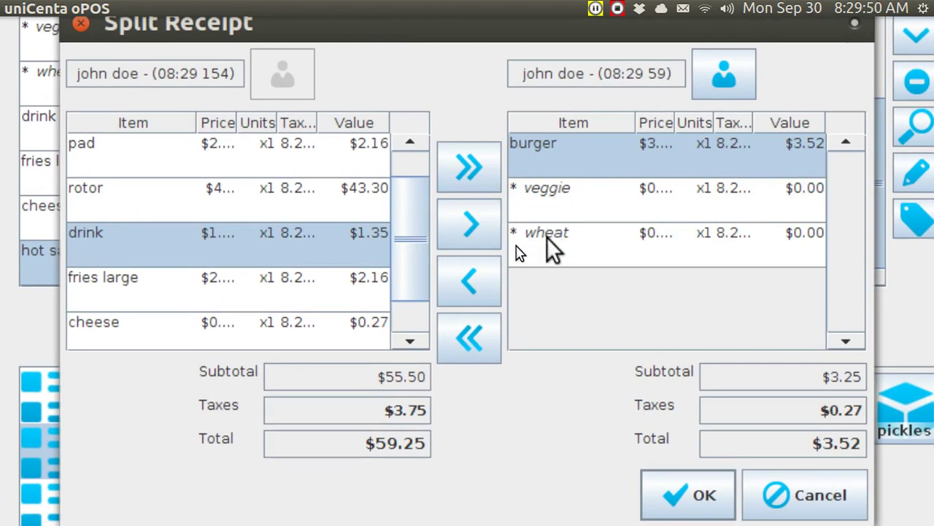
left_click(467, 224)
left_click(467, 234)
left_click(468, 234)
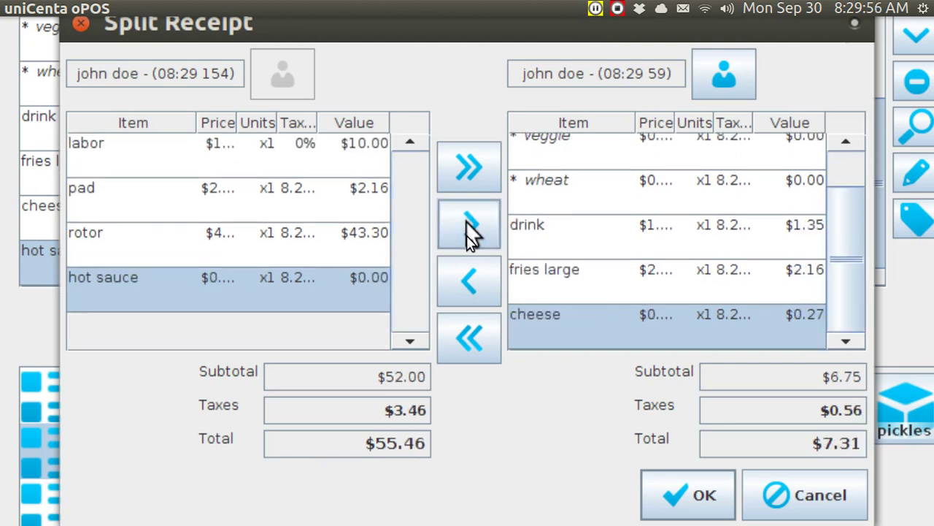
left_click(471, 235)
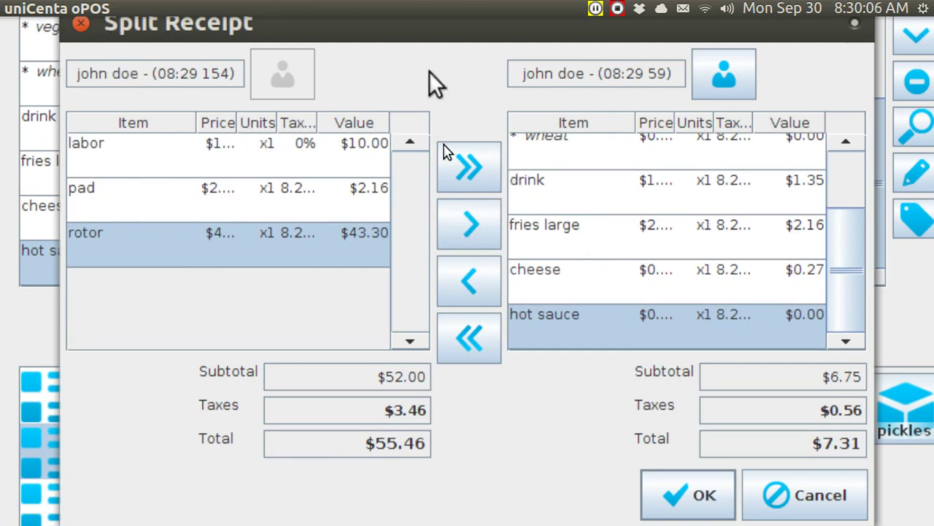
Clear the name filter, choose the customer for the $7.31 receipt, and confirm the split
left_click(740, 70)
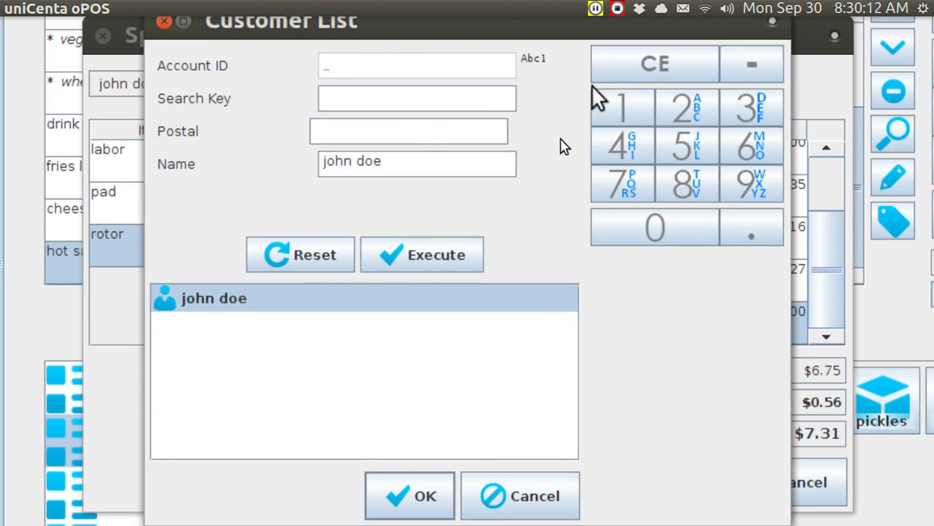
left_click(385, 165)
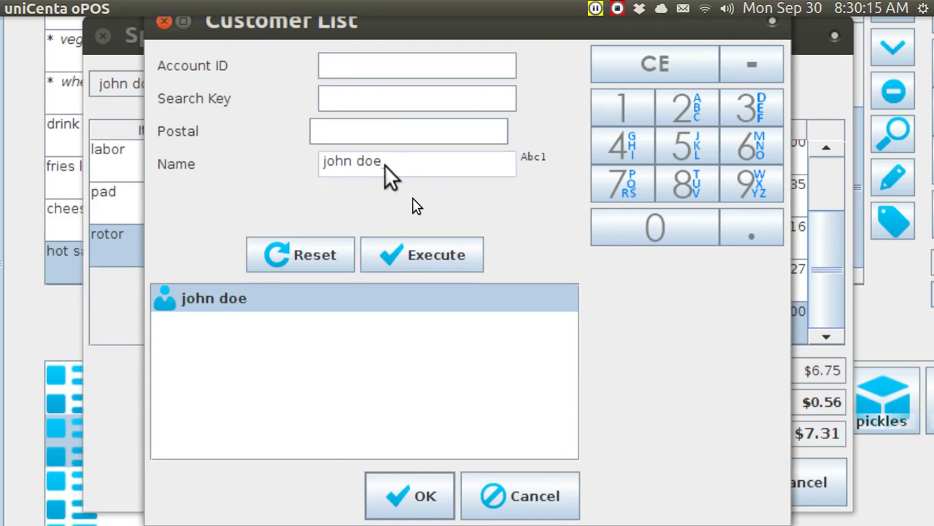
left_click(639, 59)
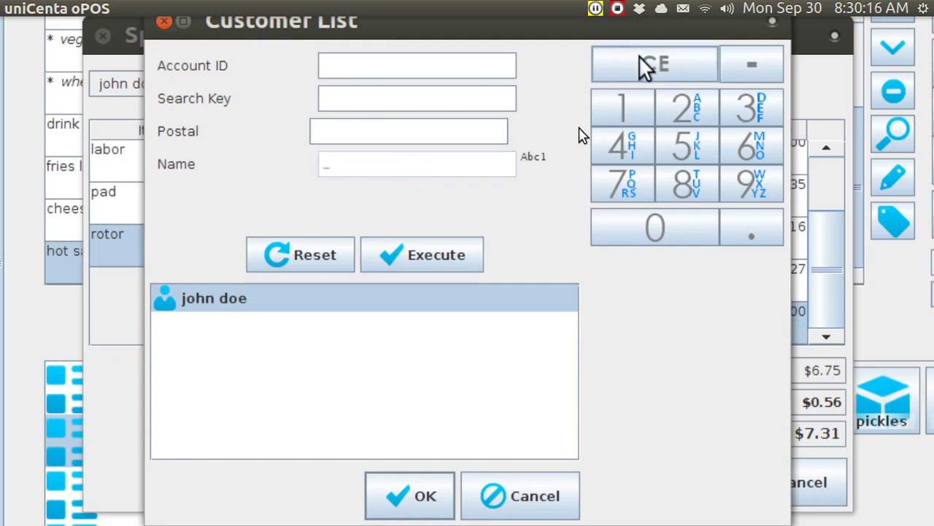
left_click(416, 260)
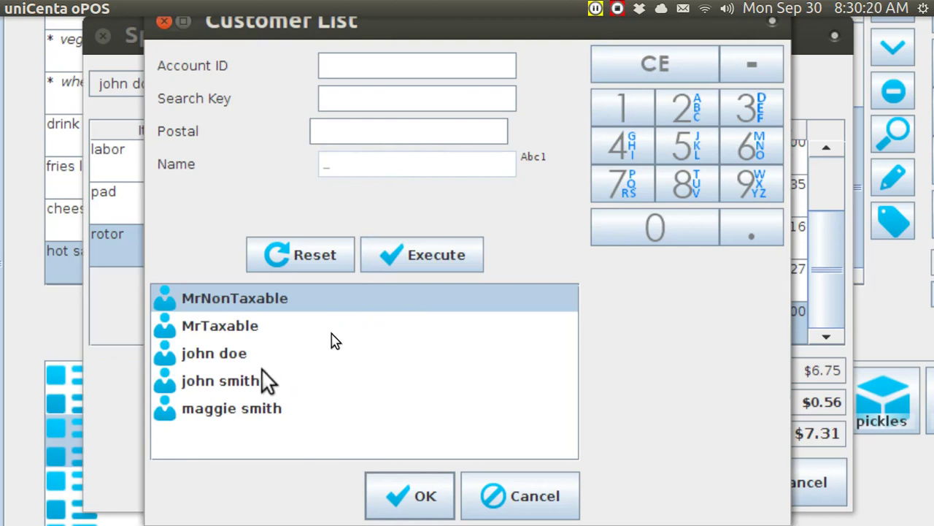
left_click(246, 381)
left_click(408, 495)
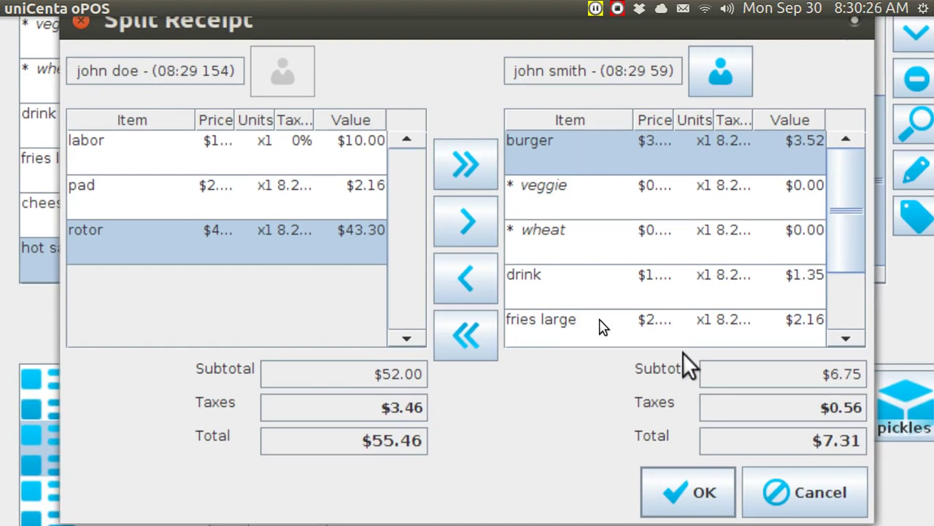
left_click(697, 485)
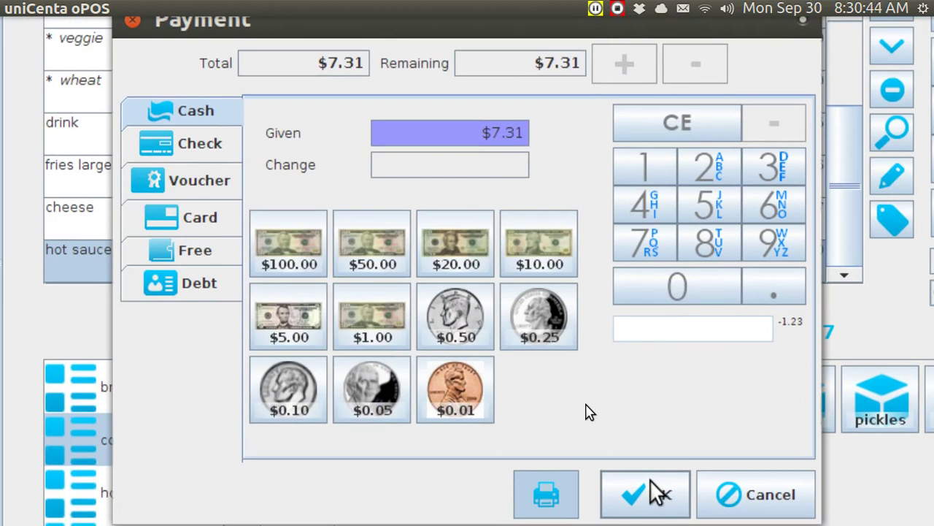
Tender a $10.00 cash bill for the $7.31 receipt and confirm, leaving $2.69 change
left_click(532, 245)
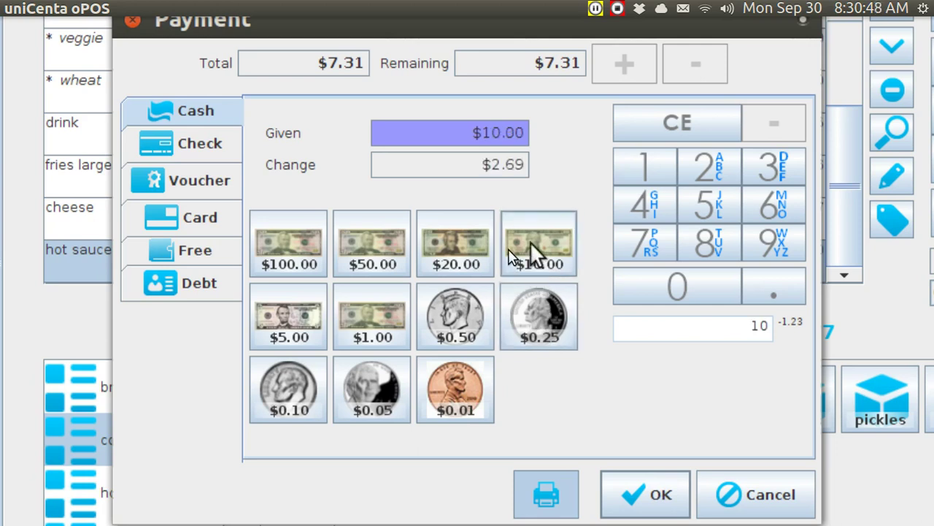
left_click(648, 493)
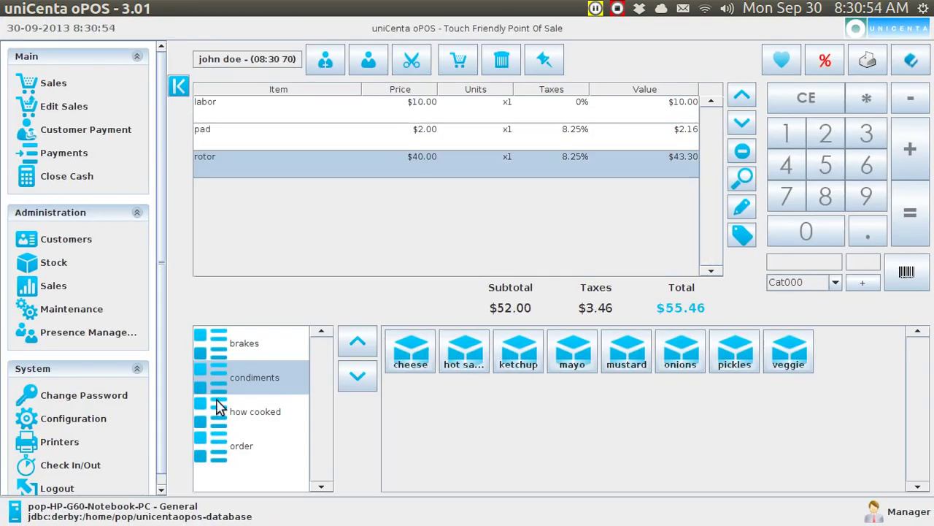
Show receipt 48 in the Printers screen, scrolled up to its header
left_click(73, 445)
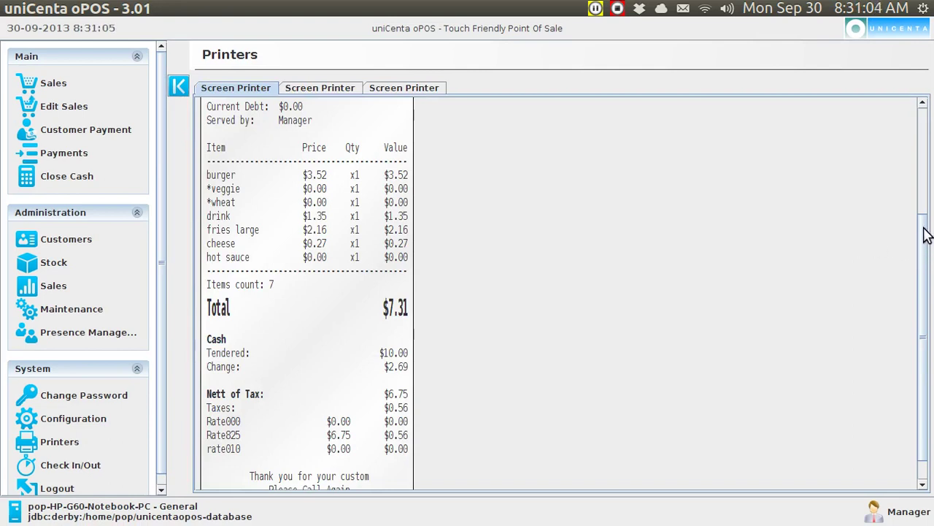
left_click_drag(924, 231, 924, 194)
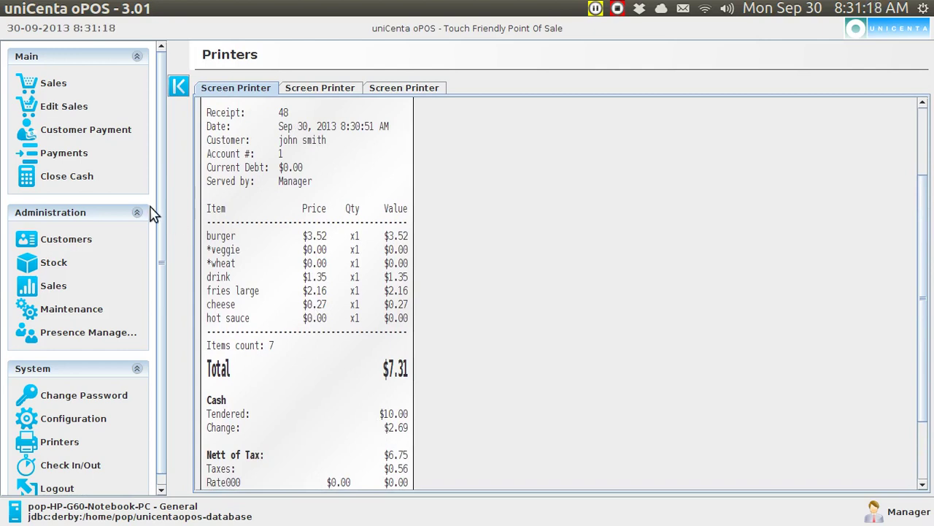
Return to Sales and recall the parked $55.46 labor, pad and rotor ticket
left_click(53, 86)
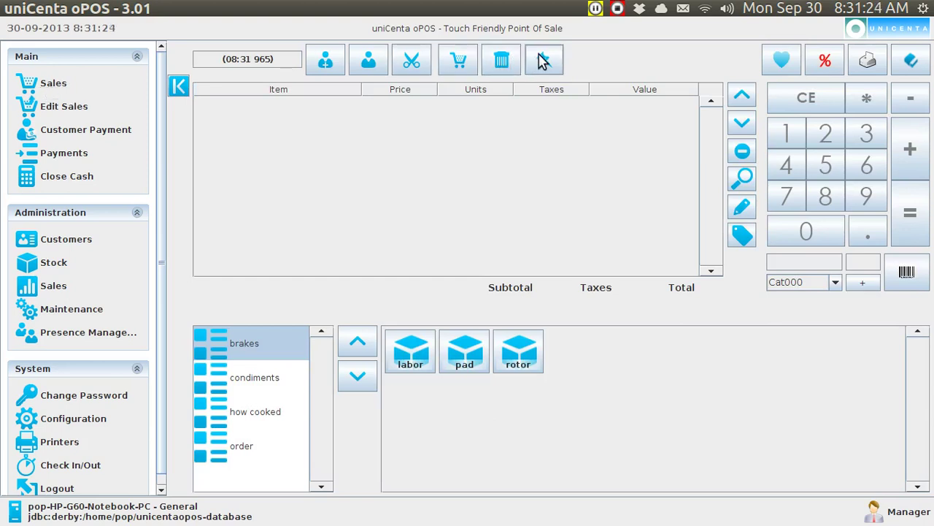
left_click(542, 61)
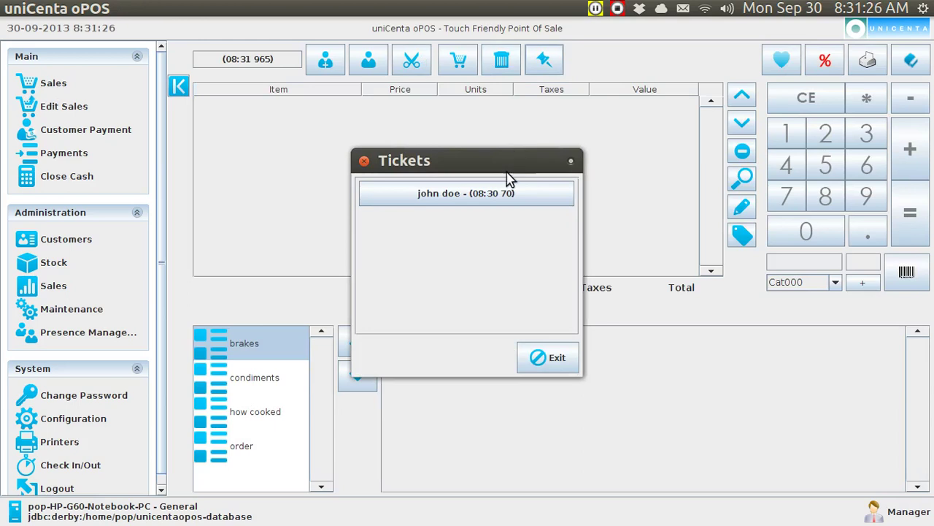
left_click(502, 194)
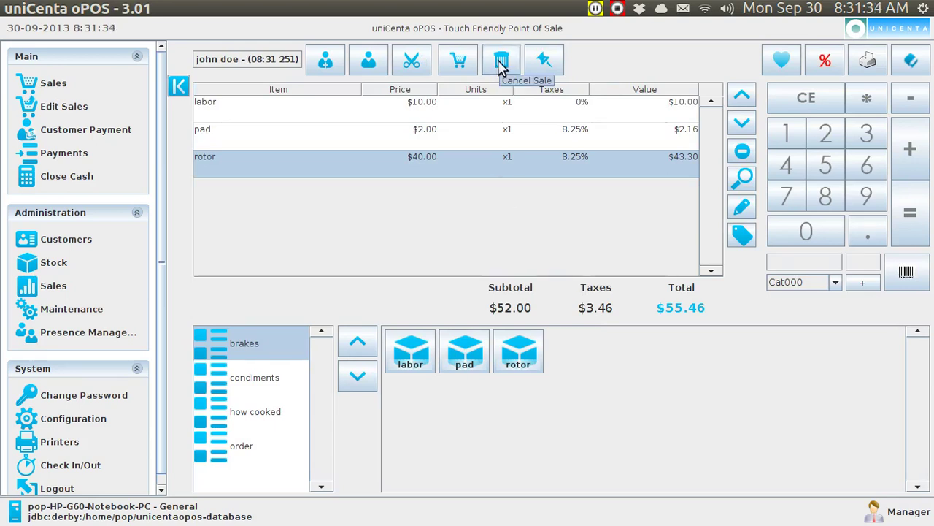
Start a new sale with one large fries and one drink from the order category
left_click(460, 62)
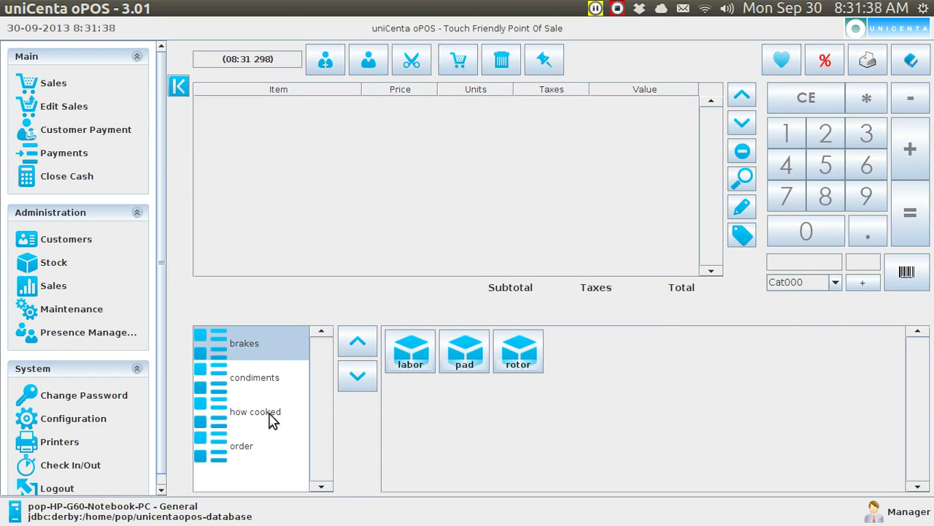
left_click(244, 449)
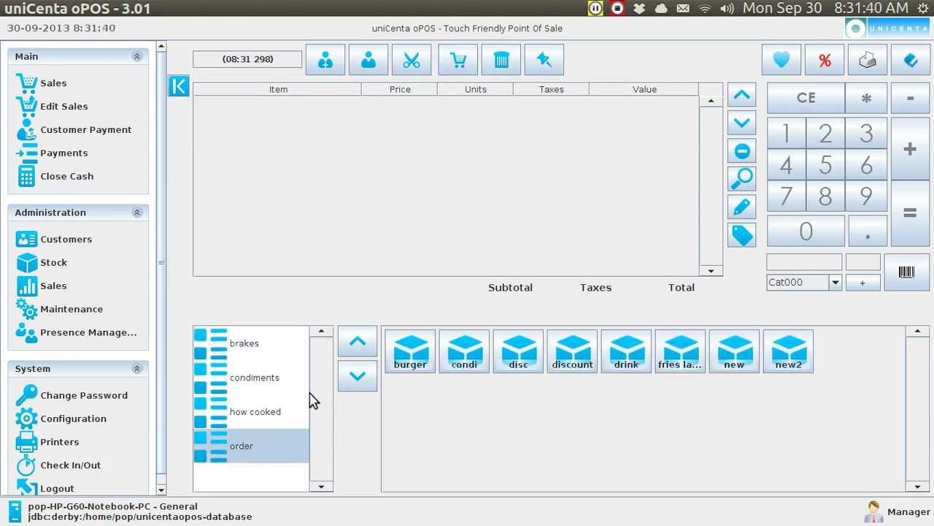
left_click(678, 357)
left_click(628, 361)
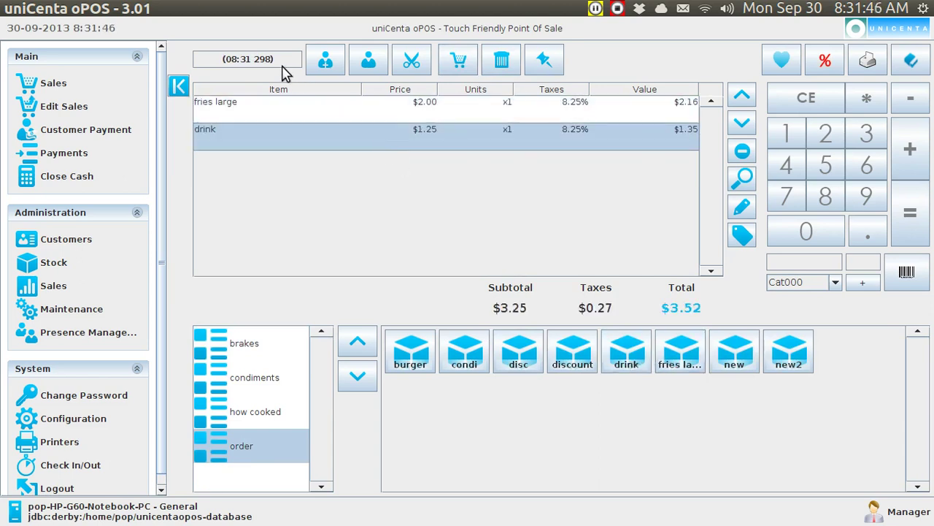
List all customers and assign the chosen customer to the $3.52 ticket
left_click(369, 62)
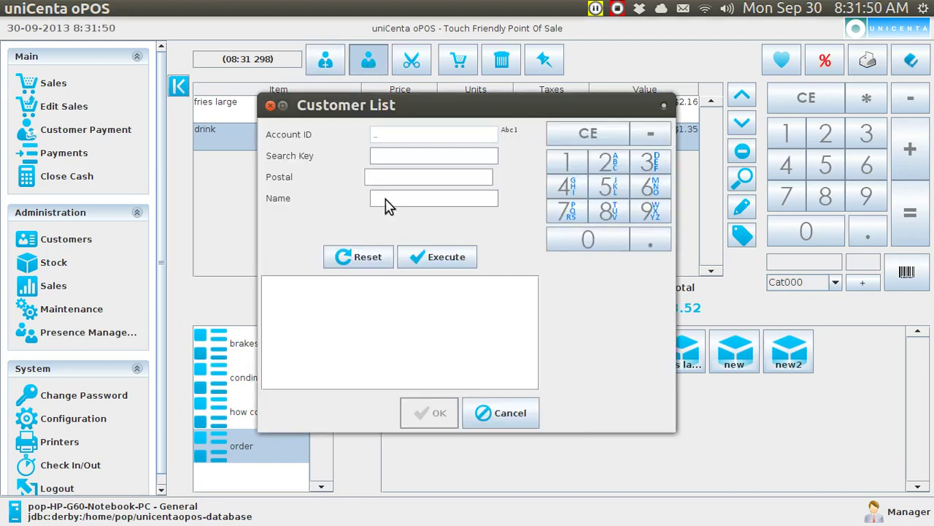
left_click(385, 201)
left_click(429, 257)
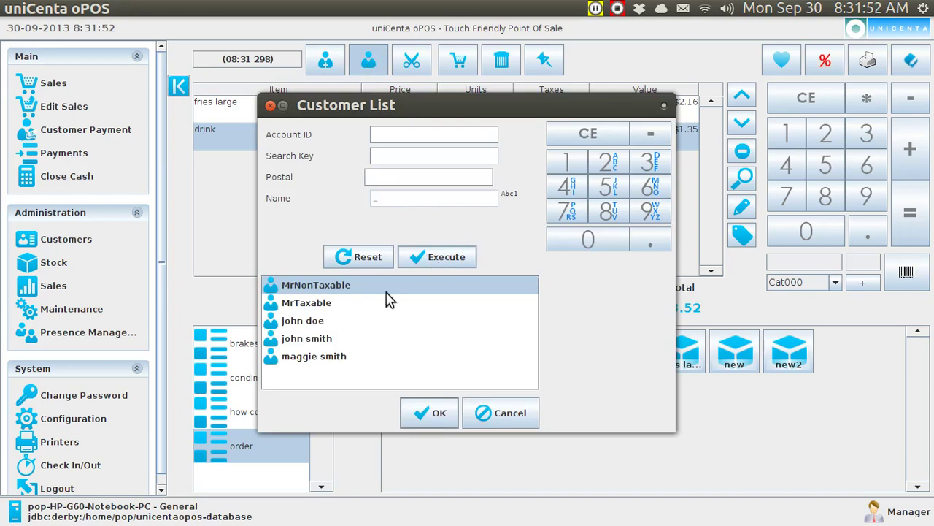
left_click(328, 357)
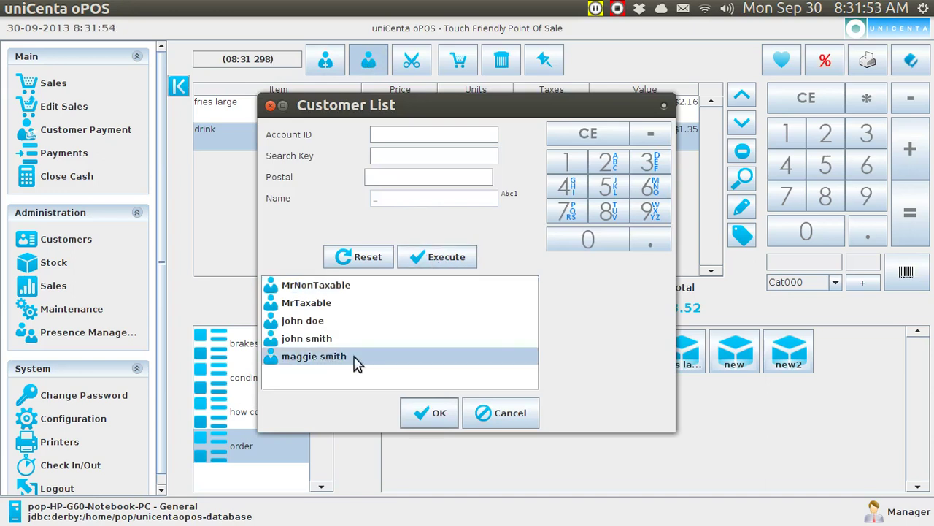
left_click(431, 413)
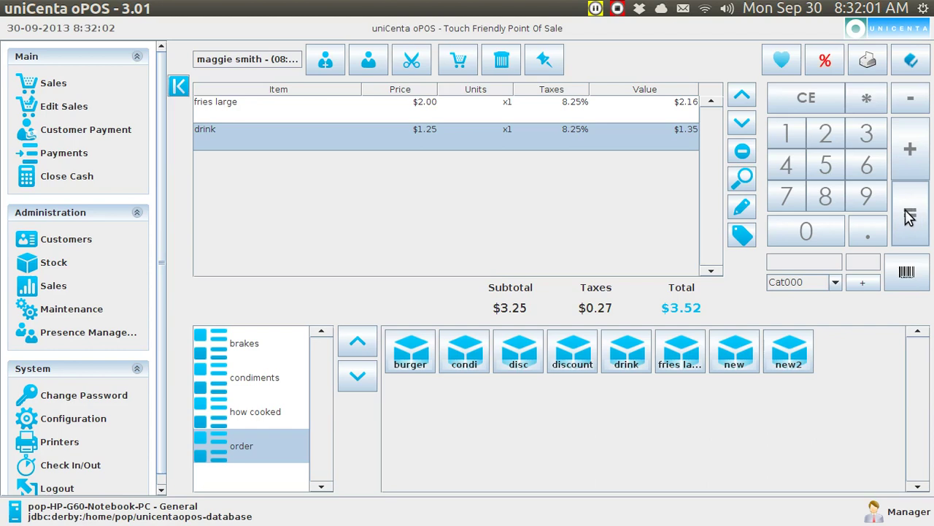
Raise the drink and the large fries to two each, making the ticket $7.04
left_click(912, 152)
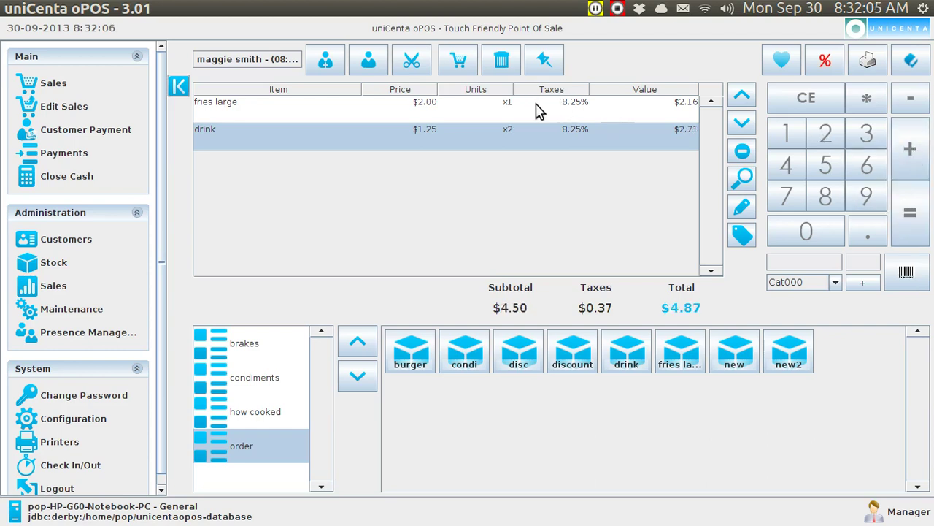
left_click(537, 110)
left_click(912, 151)
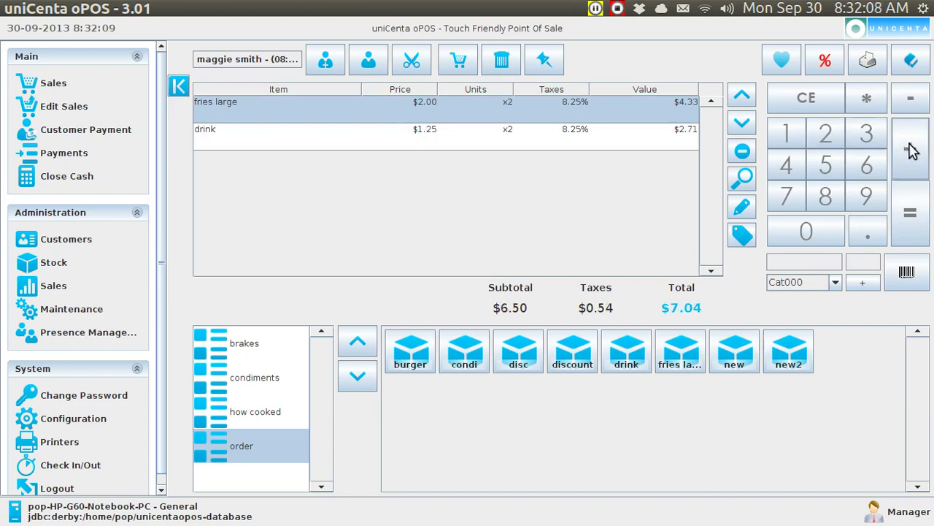
Pay the $7.04 with $50.00 cash for $42.96 change, then check the printed receipt
left_click(911, 217)
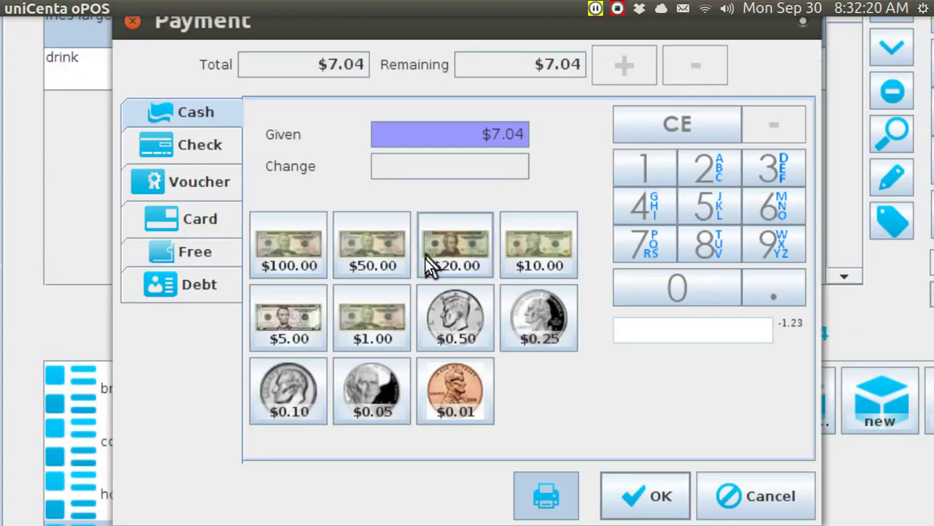
left_click(373, 257)
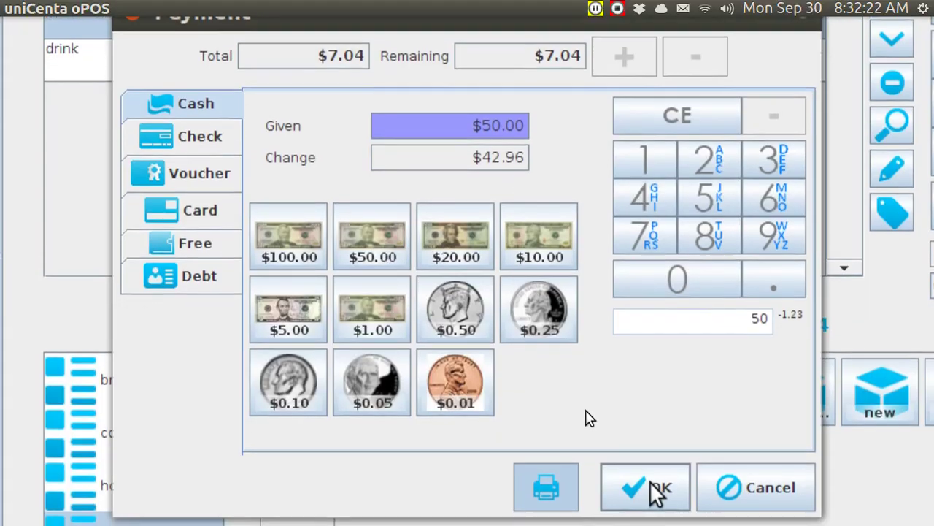
left_click(654, 492)
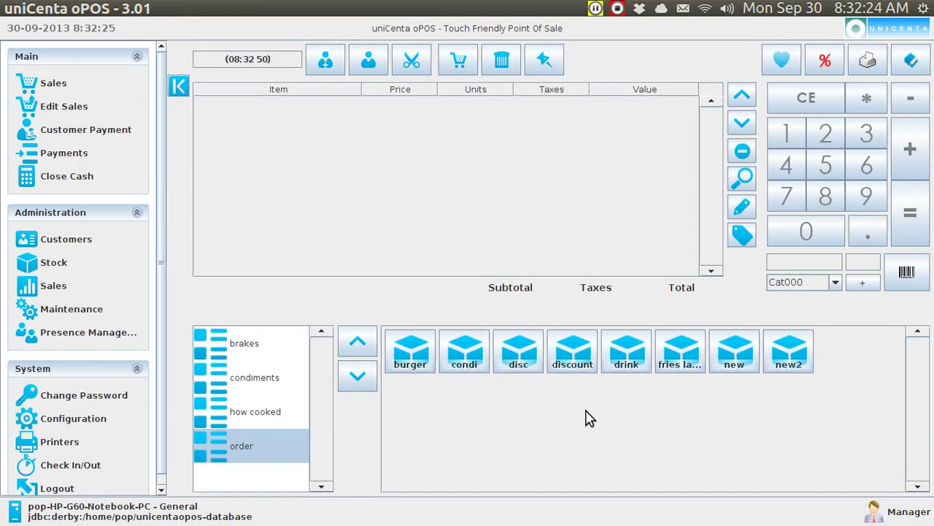
left_click(59, 442)
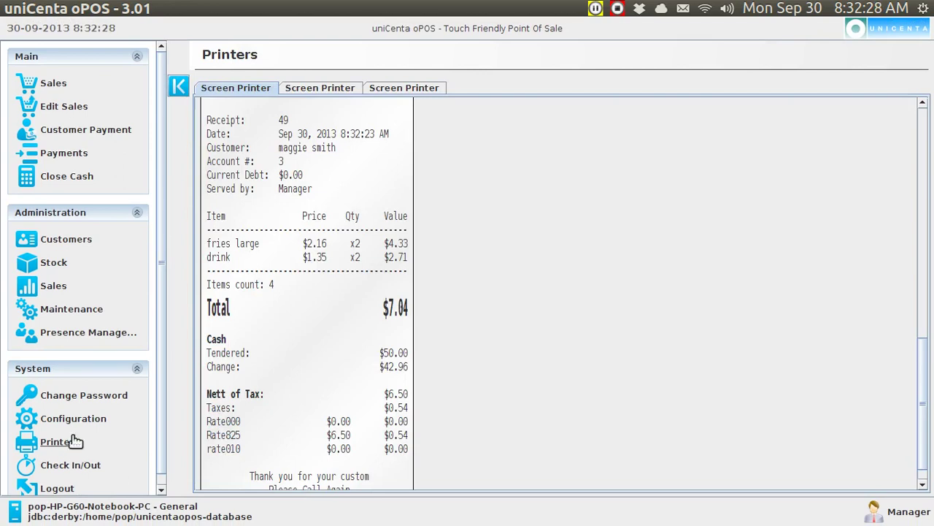
left_click(58, 84)
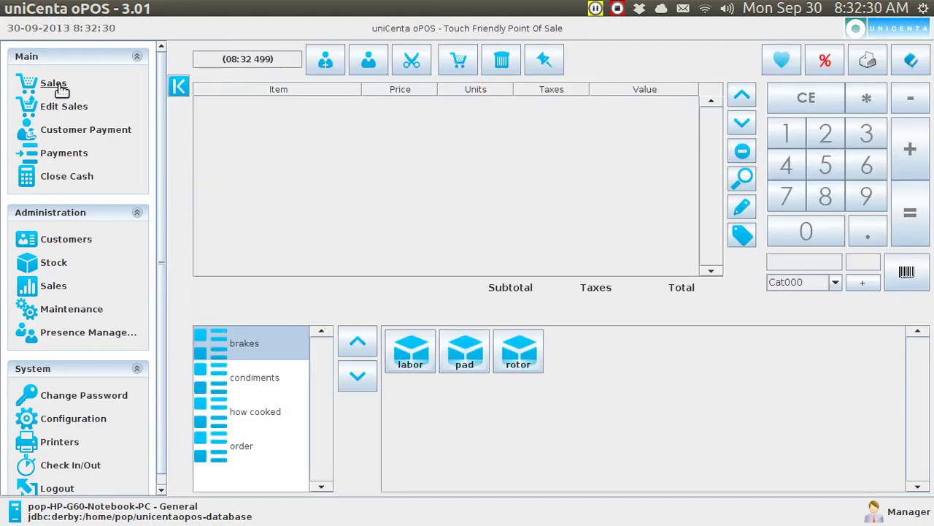
Recall the parked labor, pad and rotor ticket and raise the rotor to x2 ($98.76)
left_click(544, 61)
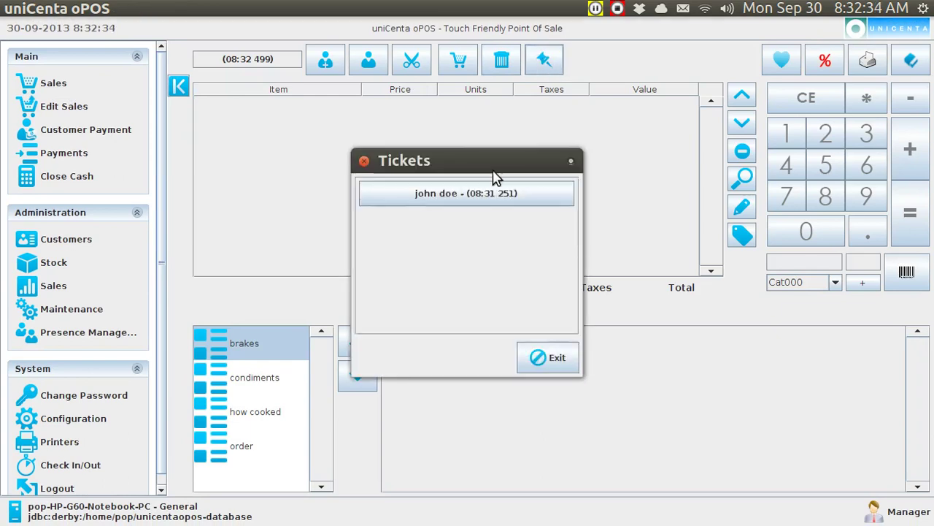
left_click(487, 200)
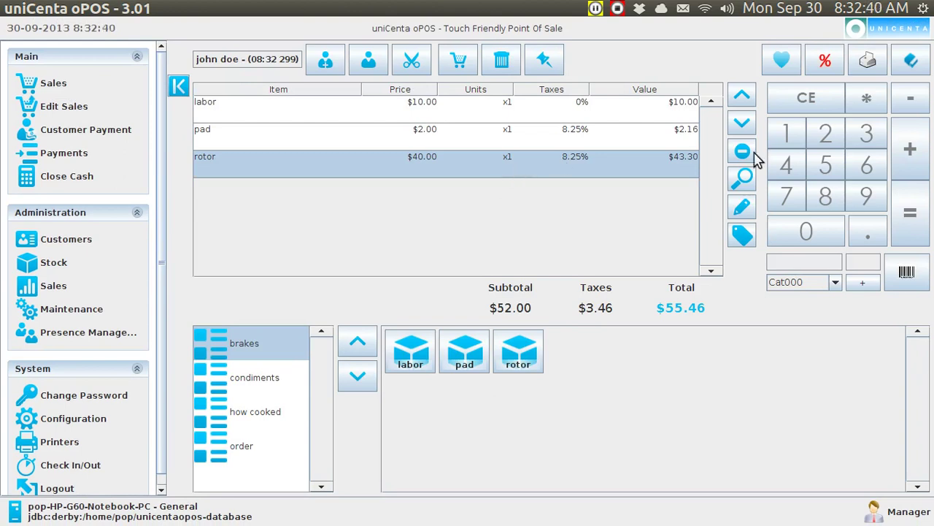
left_click(911, 150)
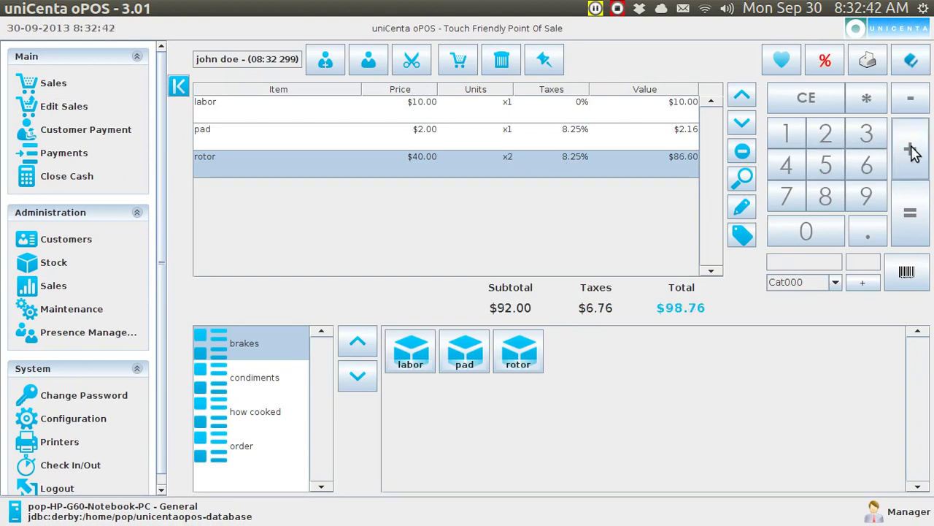
Tender two $50.00 bills against the $98.76 total, leaving $1.24 change
left_click(912, 216)
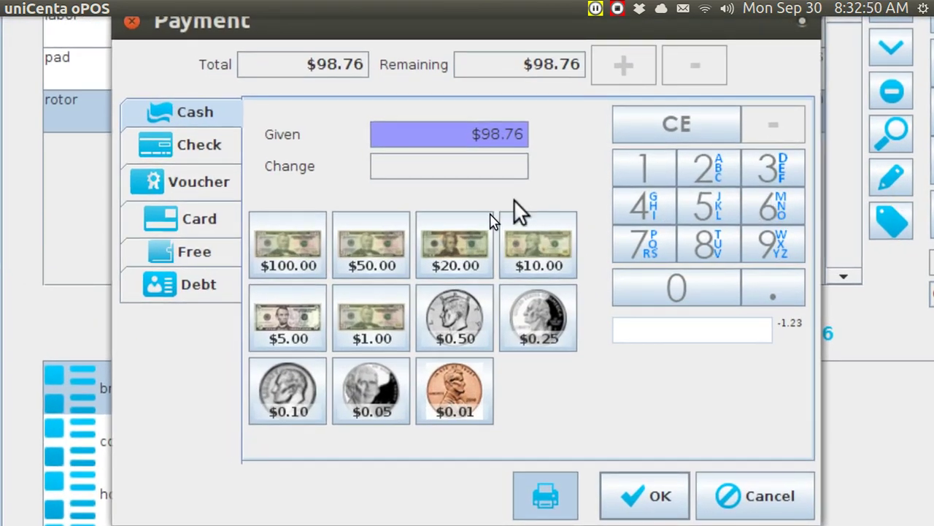
left_click(367, 255)
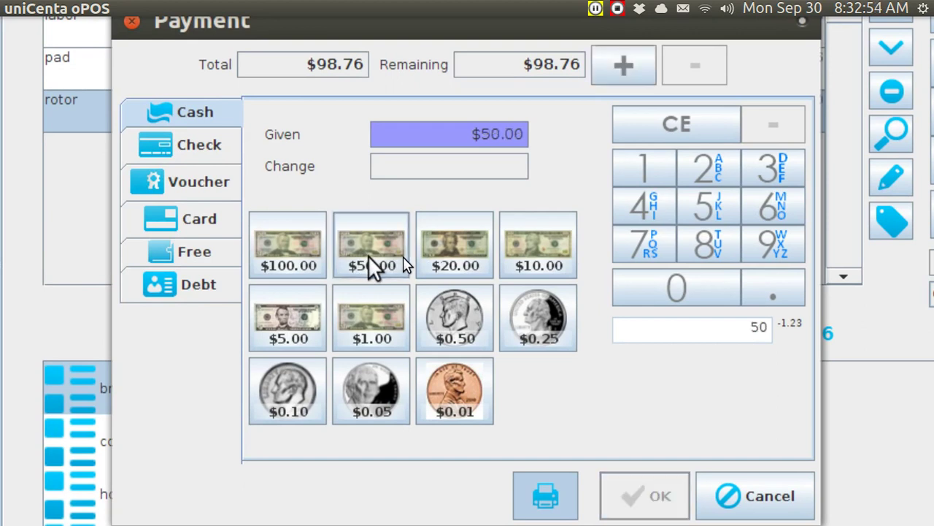
left_click(369, 256)
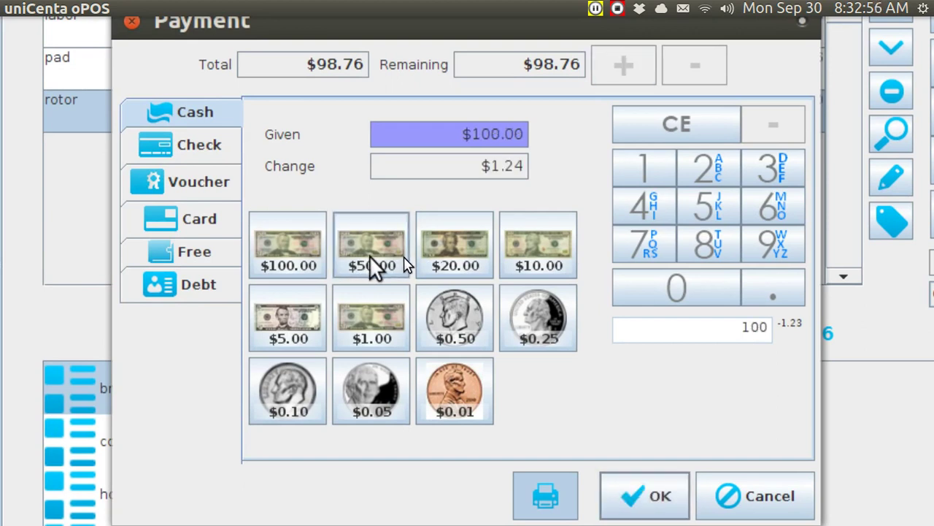
left_click(642, 489)
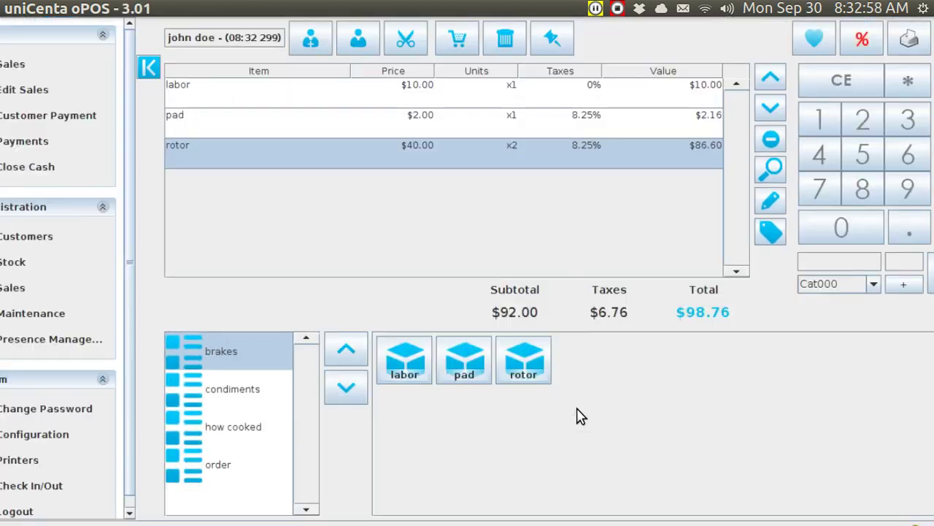